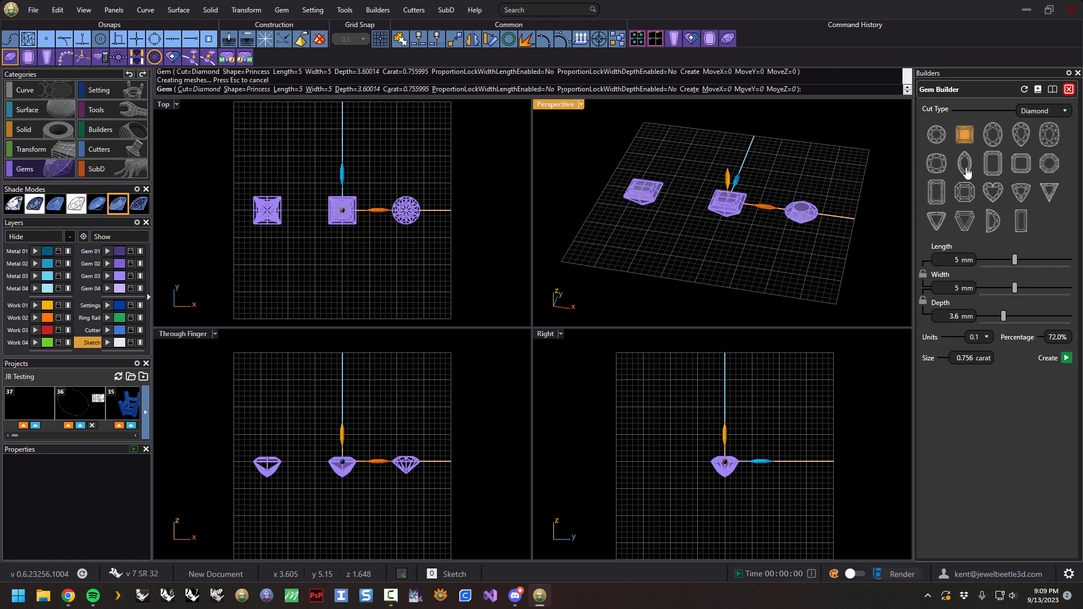
Step: Add a 6 × 6 mm heart-cut diamond at the origin, and move the princess and round gems closer on either side of it
left_click(993, 193)
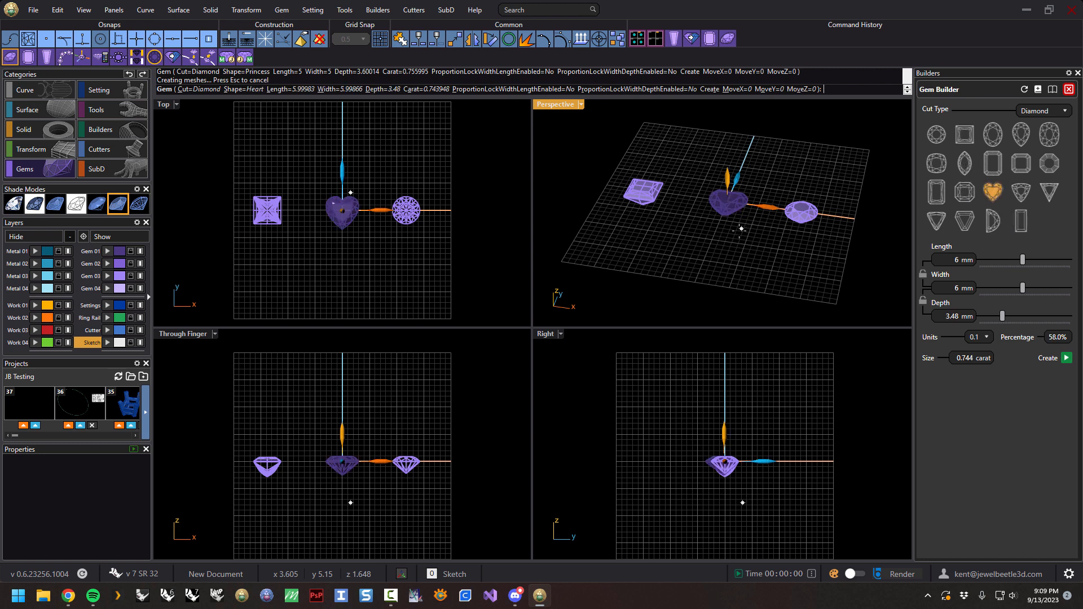
right_click(731, 247)
left_click(646, 190)
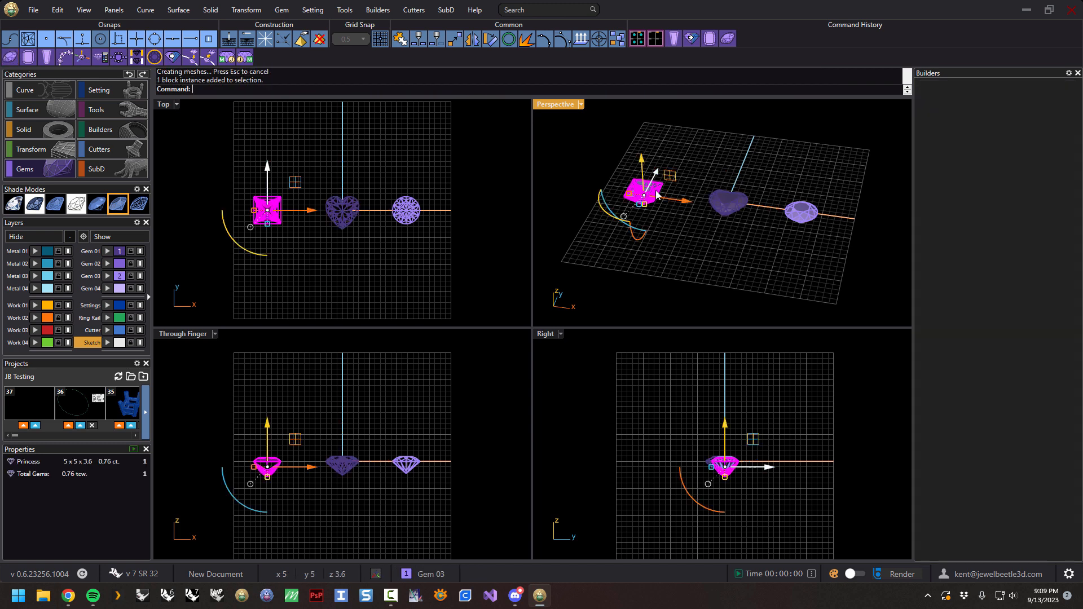
left_click_drag(680, 206, 722, 216)
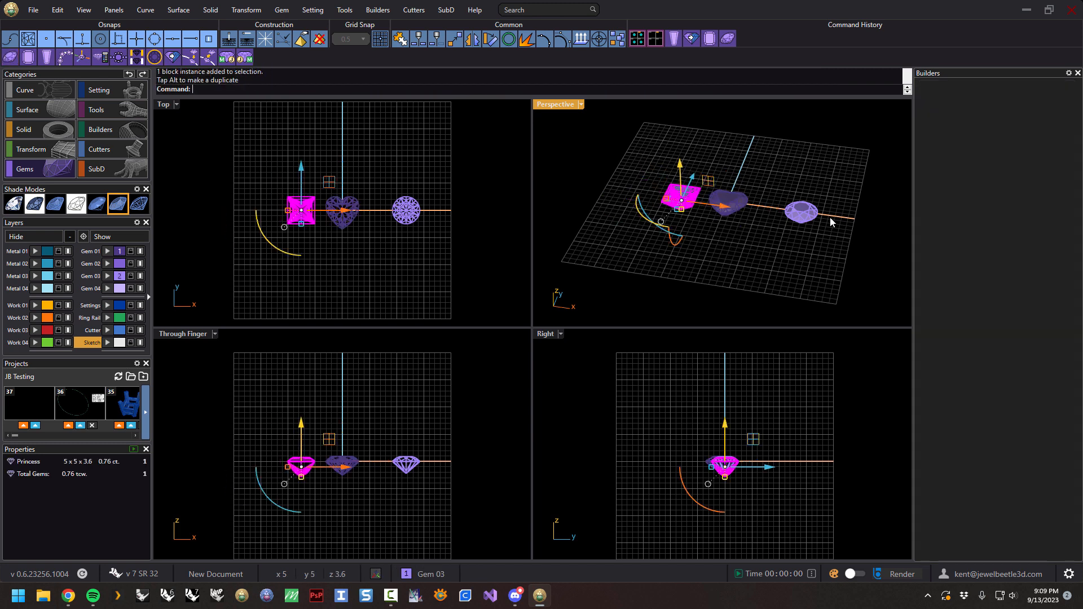
left_click(801, 213)
left_click_drag(840, 222, 799, 226)
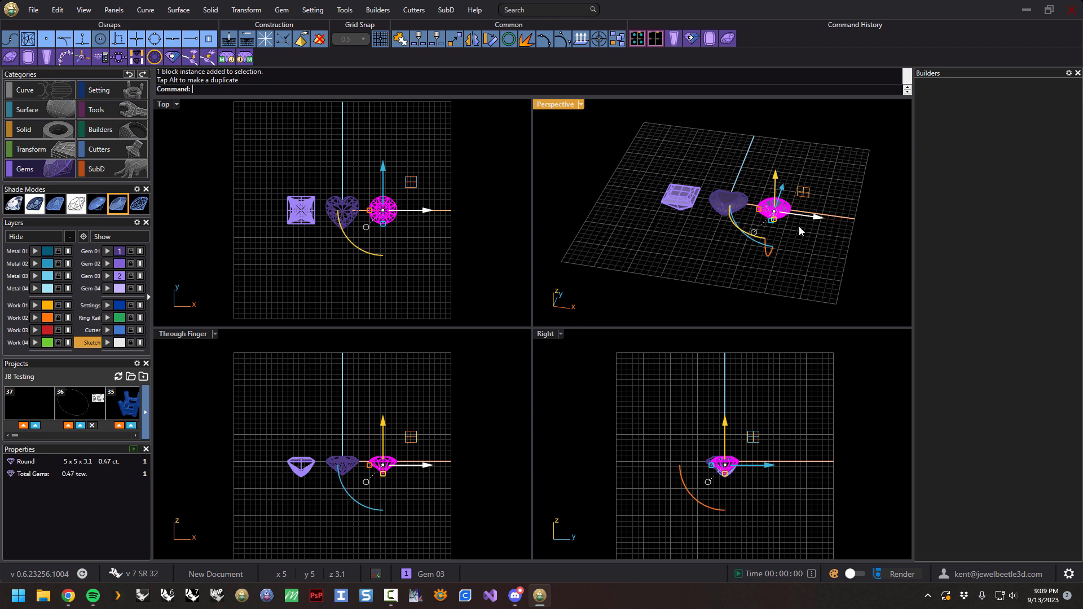
left_click(655, 276)
Step: Create a custom emerald gem 8.49 long, 5.82 wide and 3.87 deep, and move it along X to the outer side of the princess gem
left_click(29, 61)
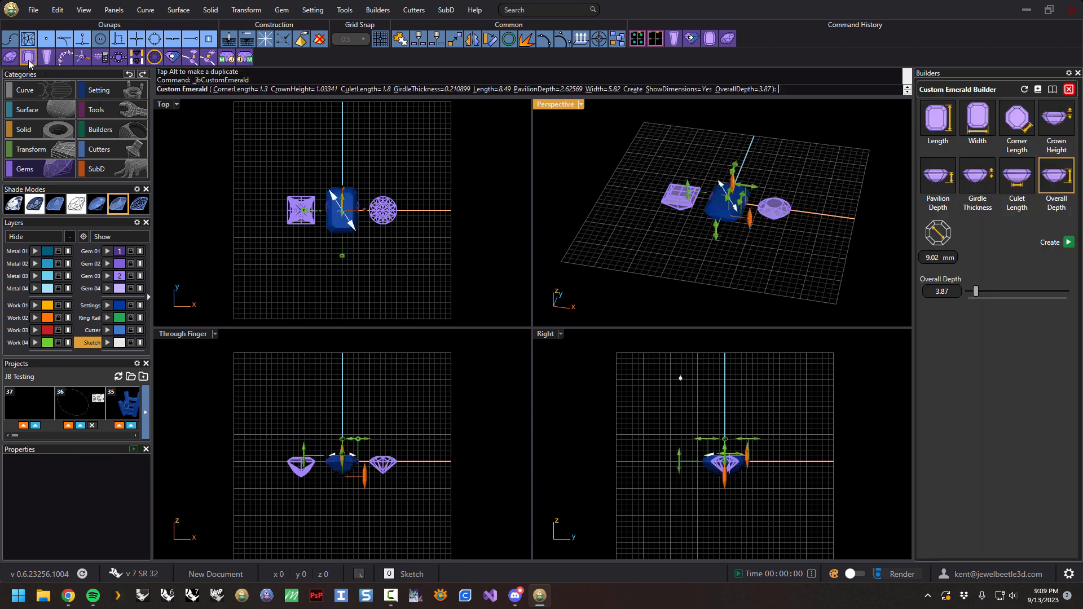
key("Return")
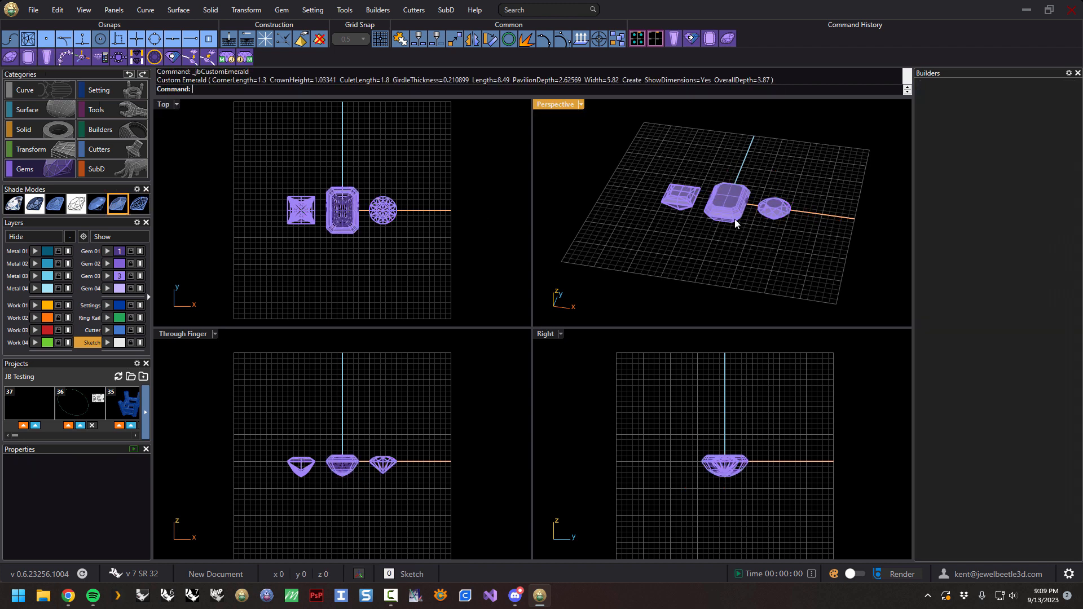
left_click(735, 223)
left_click_drag(767, 218, 678, 210)
left_click(699, 256)
Step: Create a custom baguette with length 5, top width 3.5, bottom width 1.5 and depth 1.6, and move it beyond the round gem
left_click(48, 56)
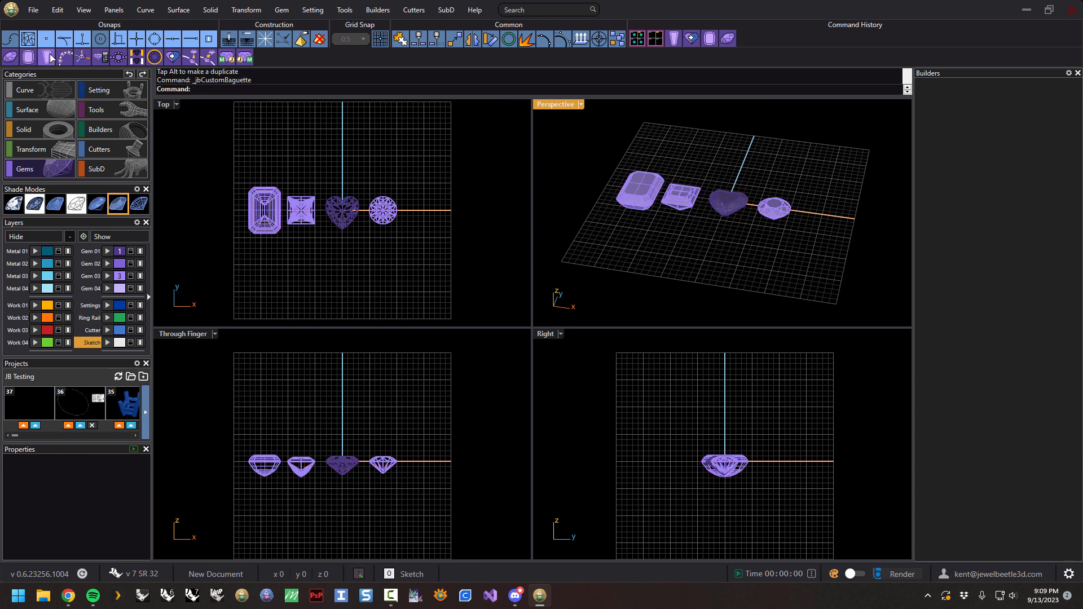
key("Return")
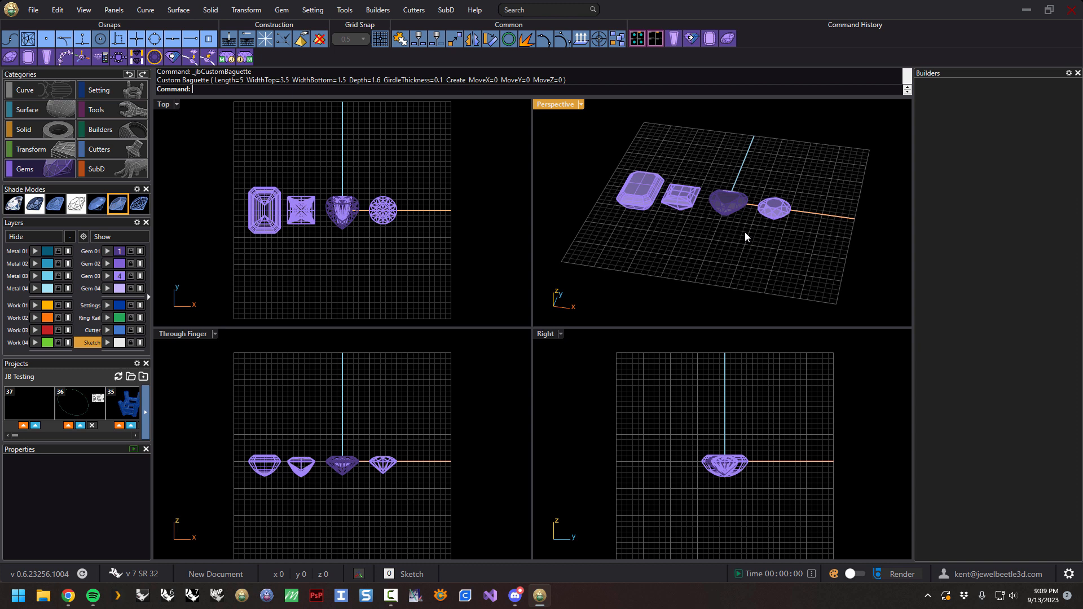
scroll(334, 209, "up", 10)
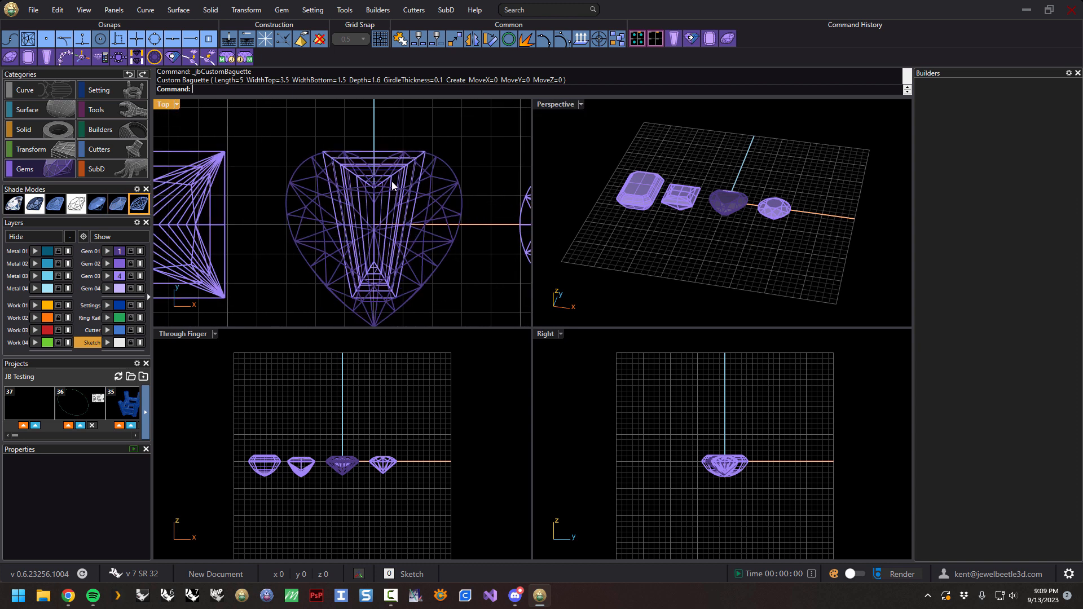
left_click(386, 186)
scroll(364, 189, "down", 10)
left_click_drag(476, 200, 456, 201)
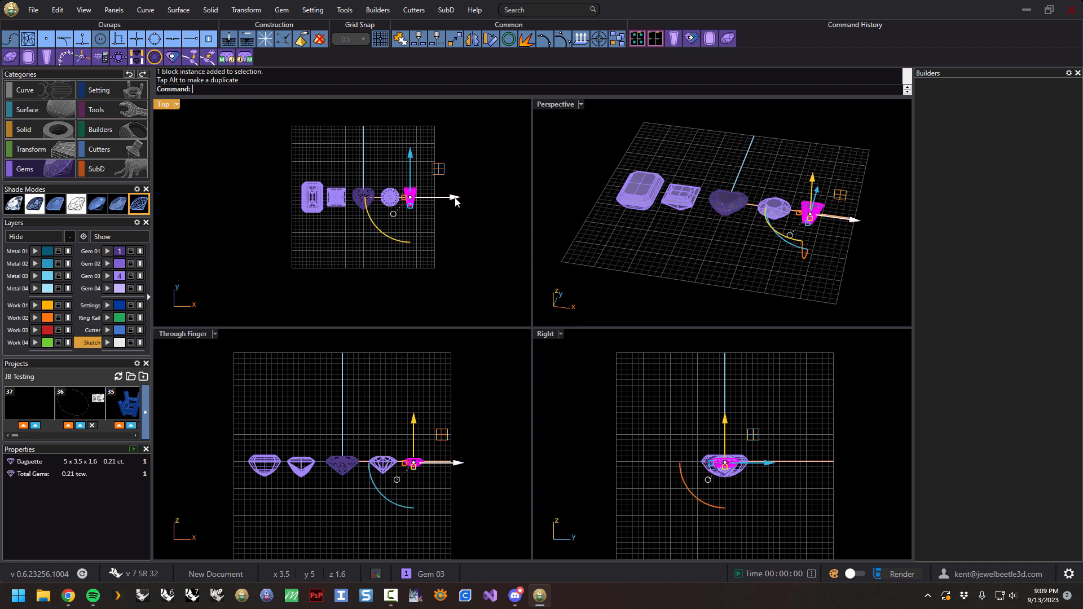
left_click(444, 244)
Step: Start the Gems To Cutters conversion on the emerald gem and set its scale factor to 1.03
scroll(717, 253, "up", 2)
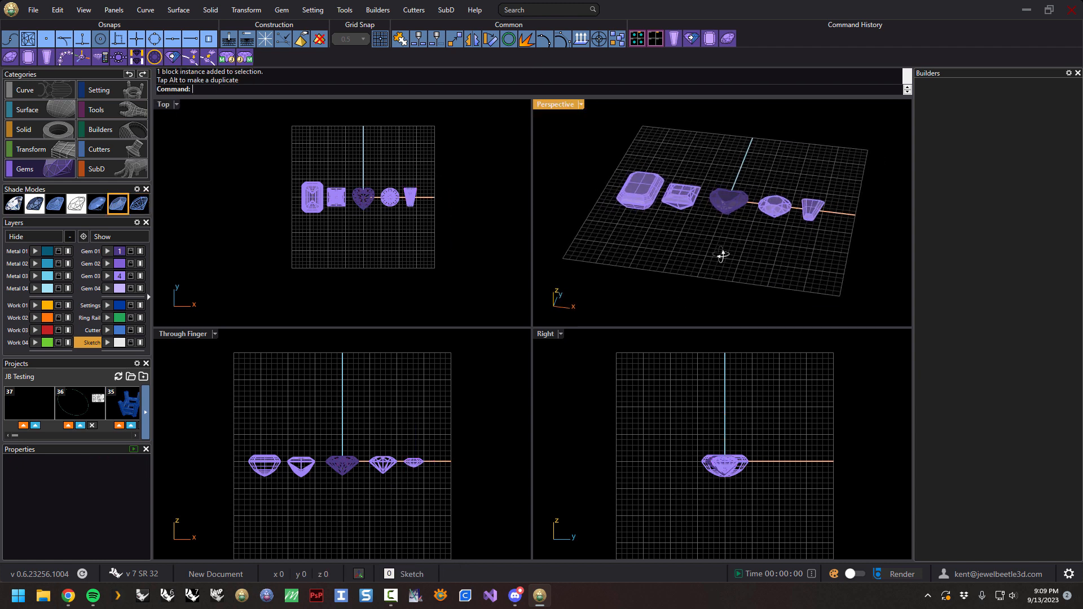
double_click(564, 105)
right_click_drag(532, 292, 538, 297)
left_click(367, 311)
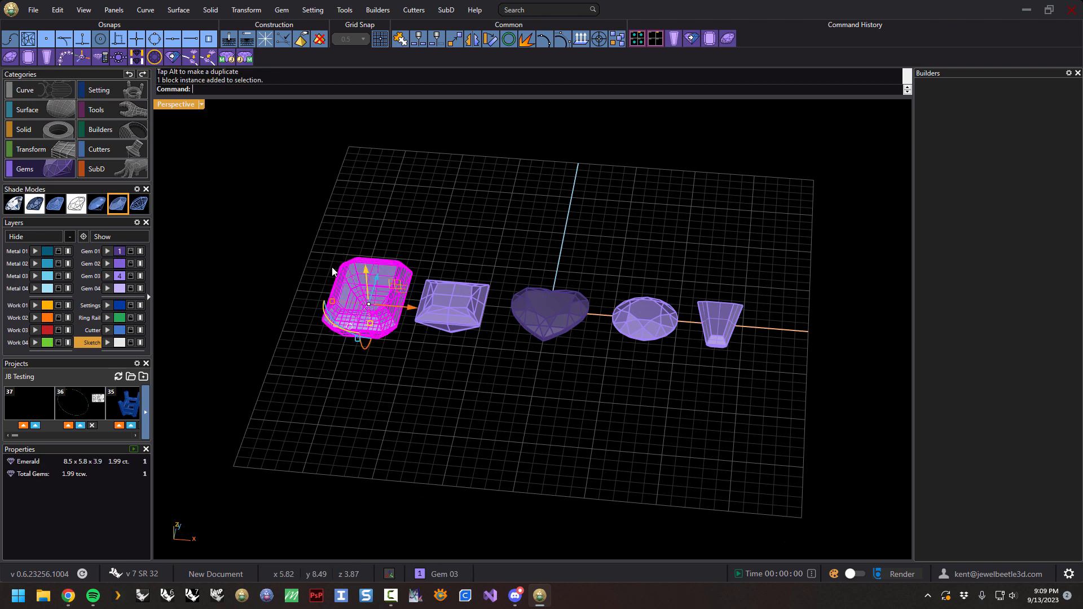
scroll(346, 282, "up", 3)
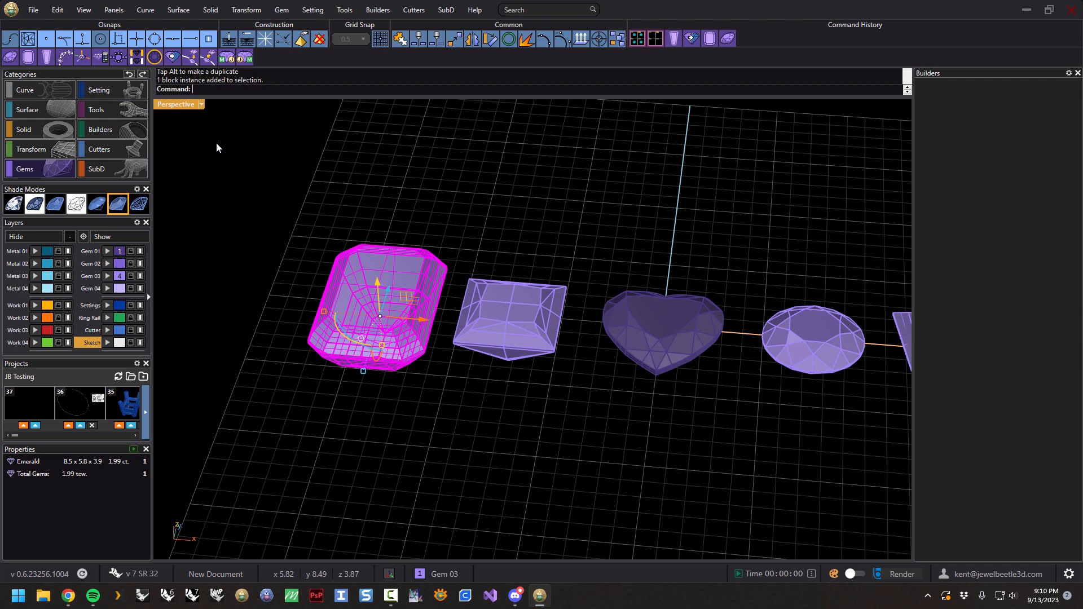
left_click(172, 57)
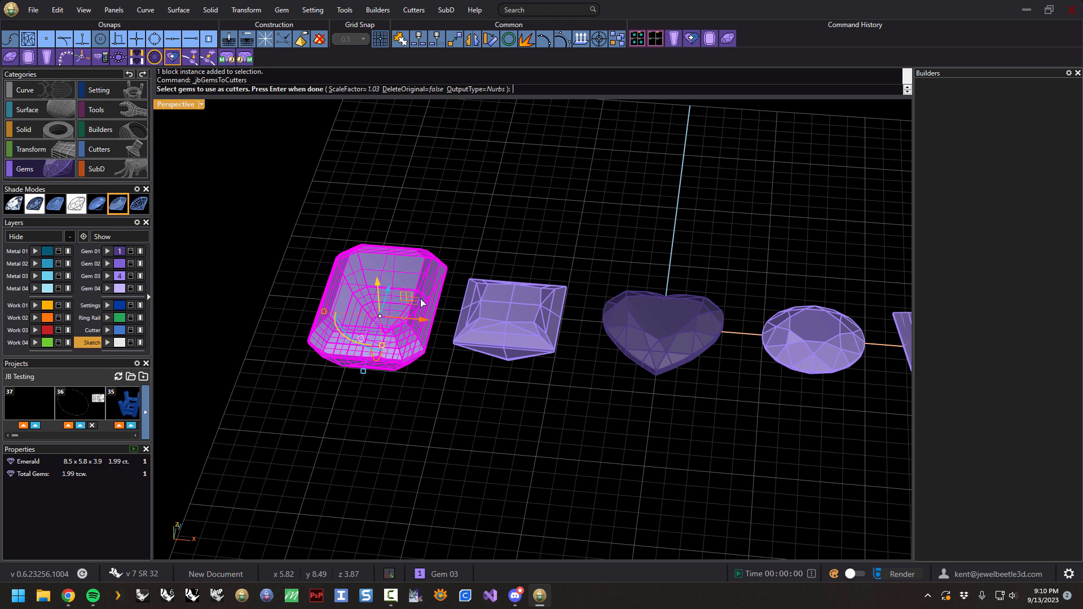
left_click(362, 90)
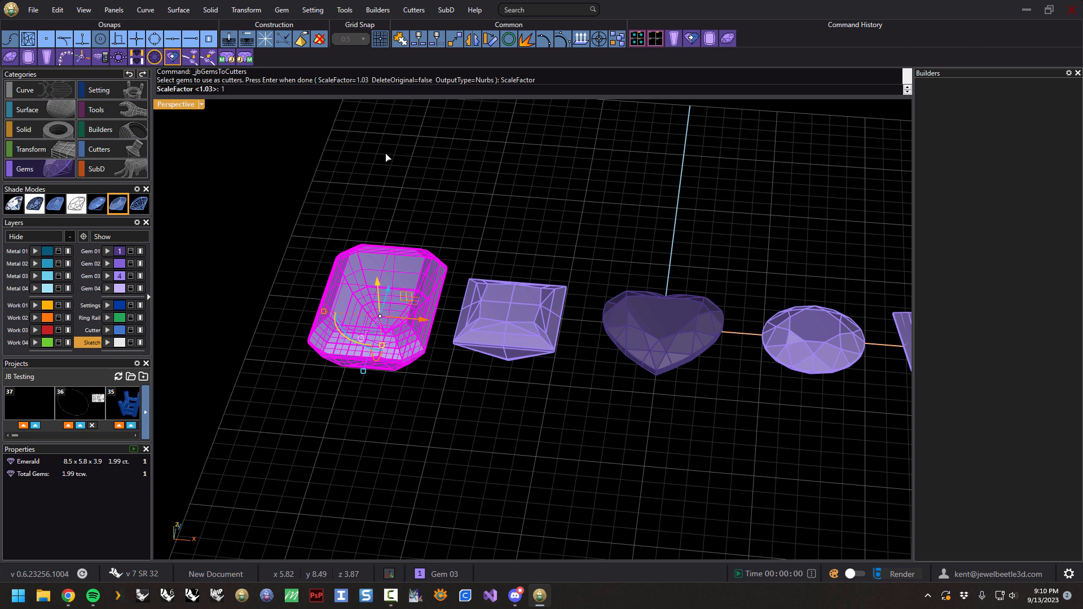
key("Return")
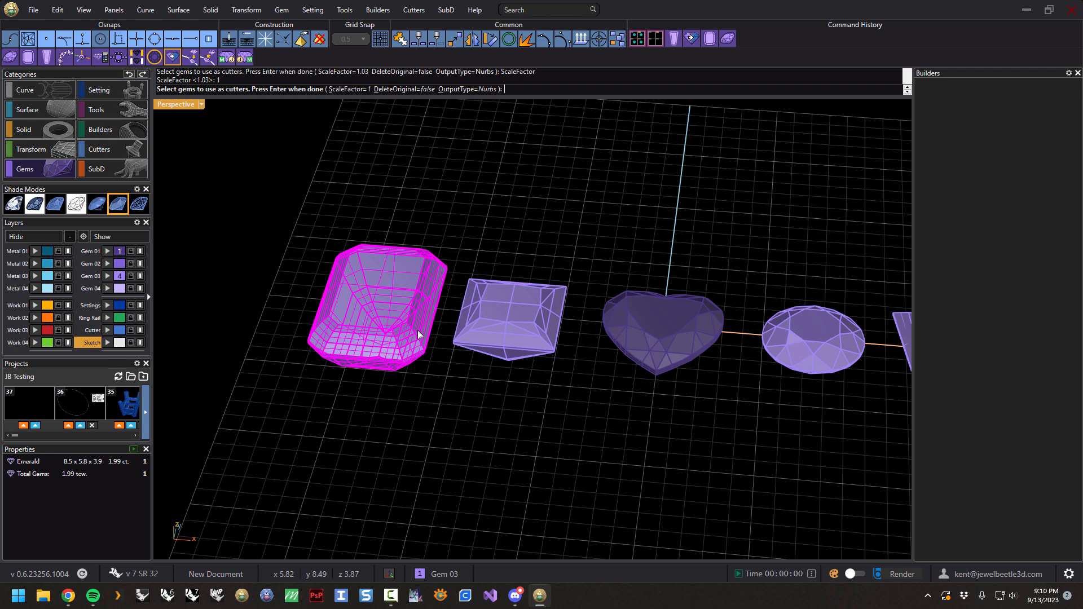
left_click(347, 90)
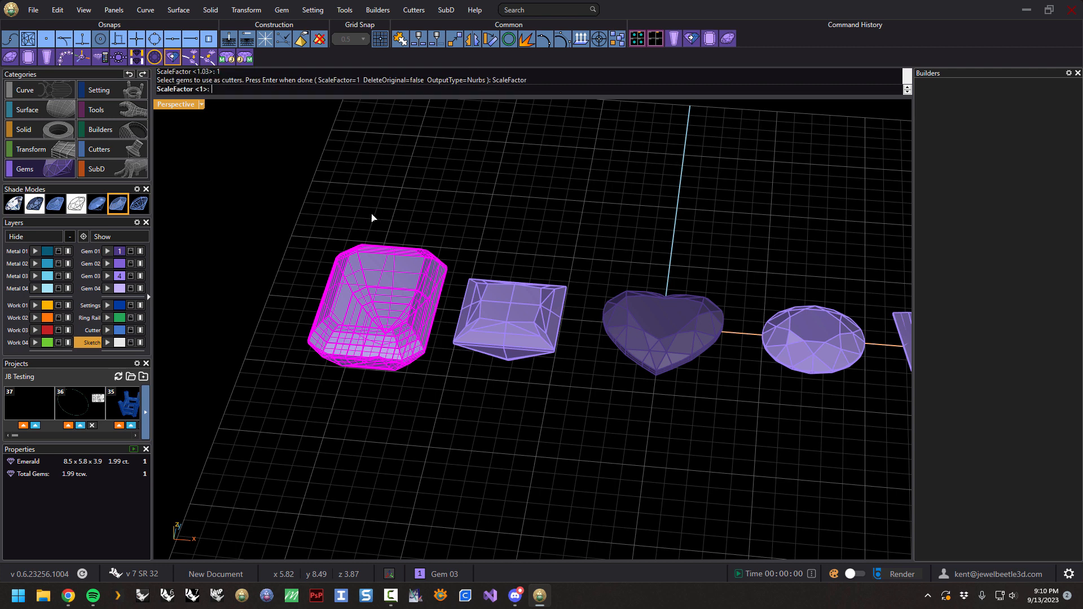
type("1.03")
key("Return")
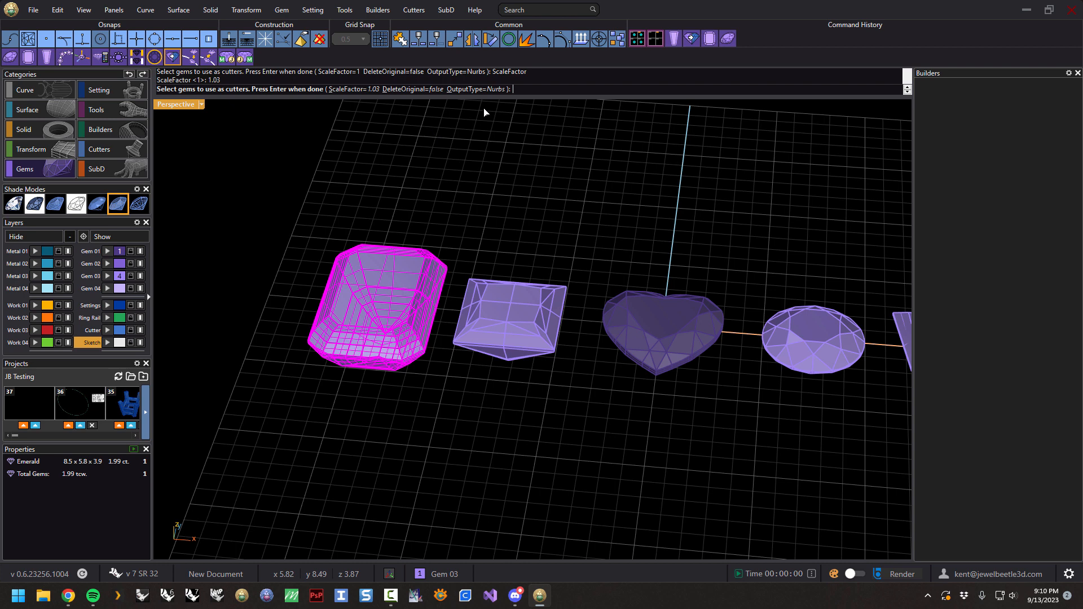
Step: Set the output type to Nurbs and create the emerald gem's cutter, keeping the original gem
left_click(479, 89)
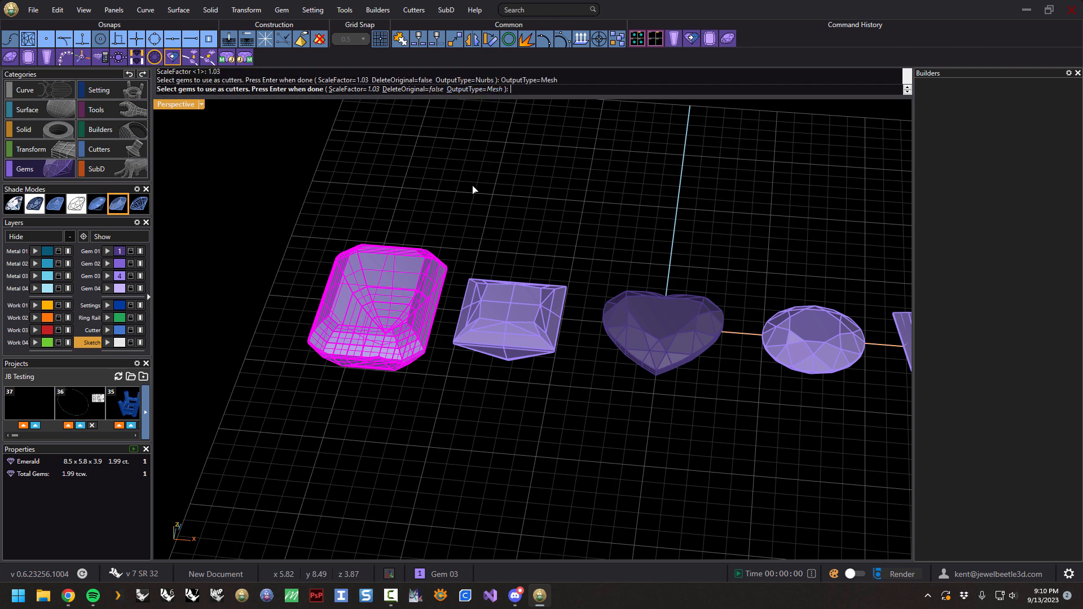
left_click(486, 89)
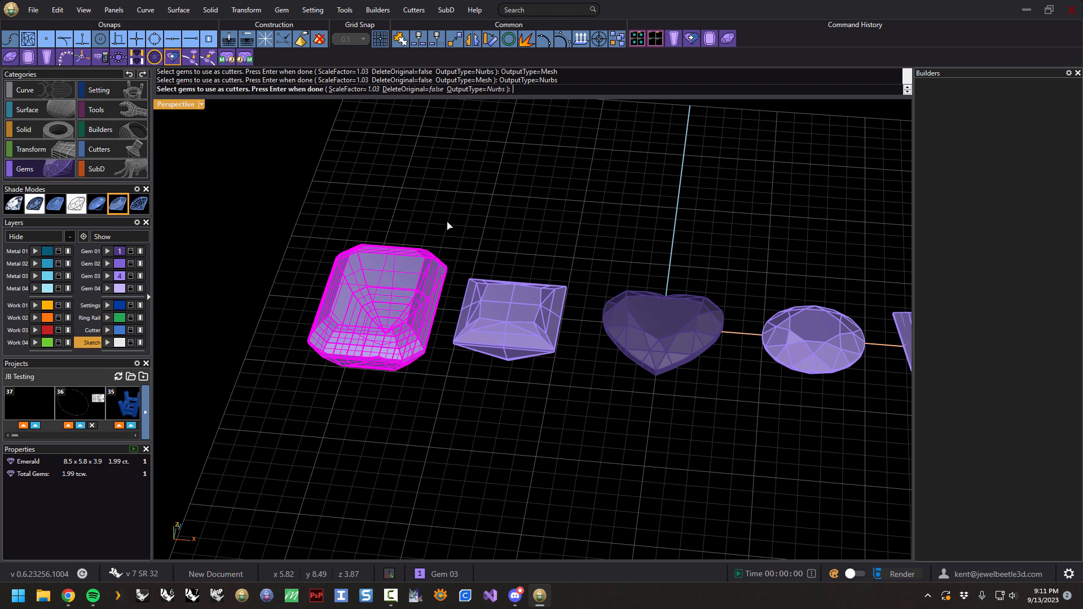
key("Return")
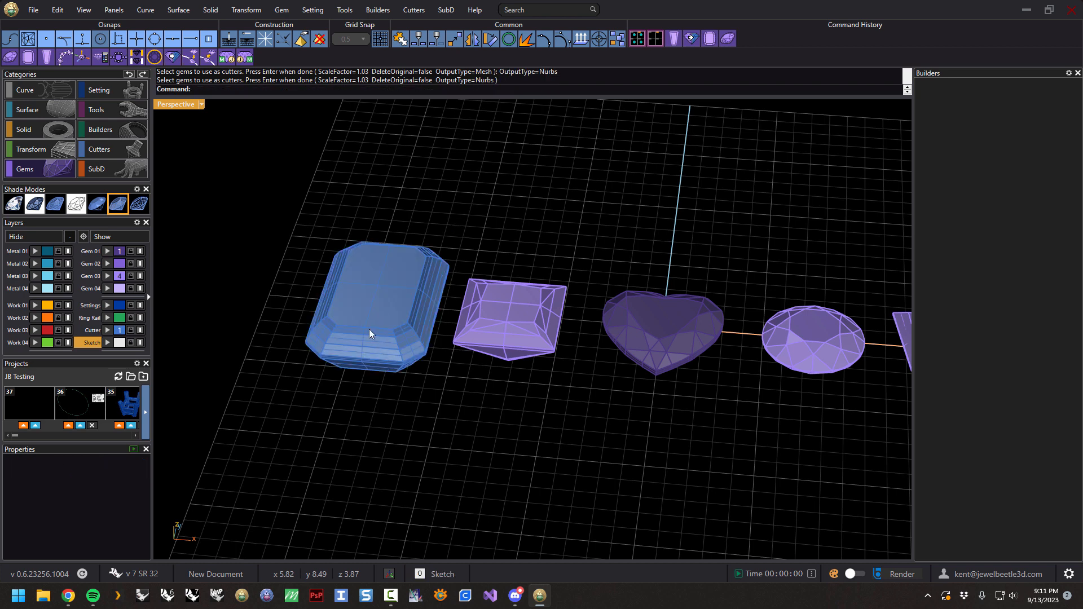
Step: Examine the clearance between the emerald gem and its cutter in the Through Finger and Right views
double_click(185, 106)
scroll(286, 483, "up", 8)
scroll(256, 420, "up", 4)
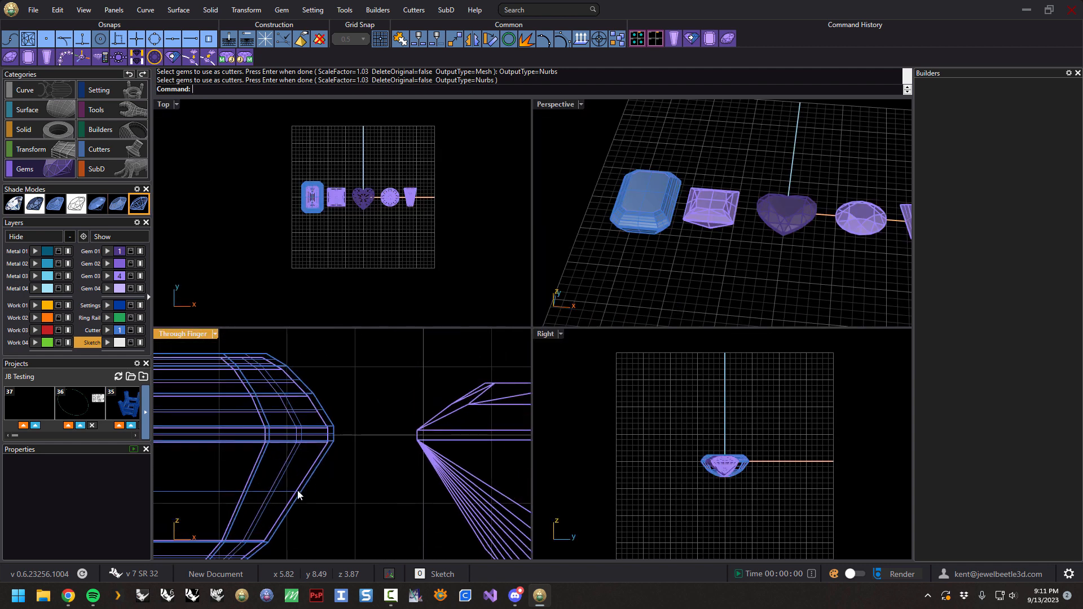
scroll(324, 484, "down", 5)
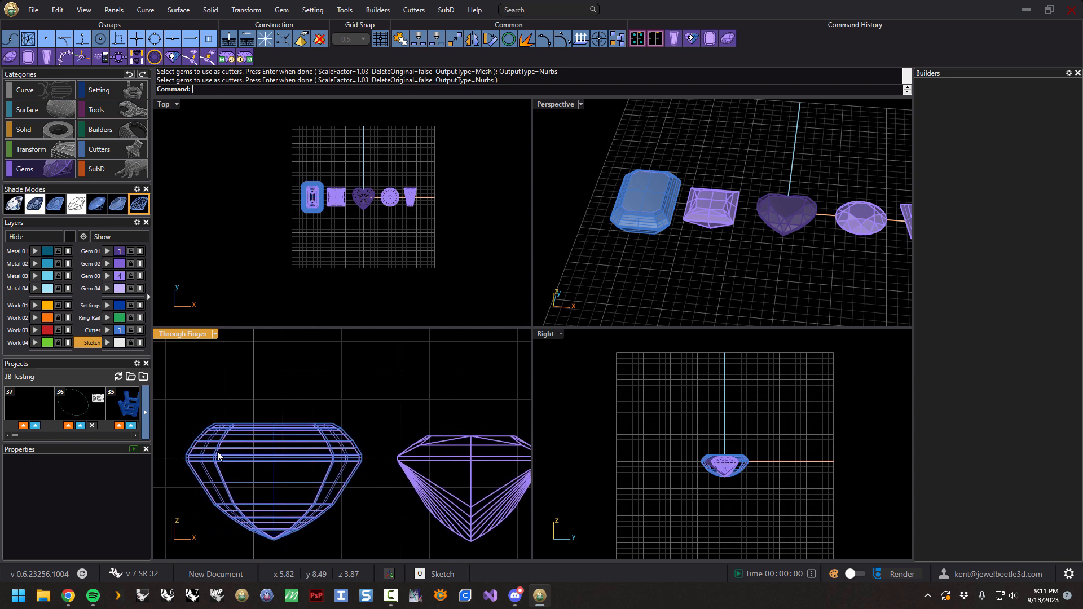
scroll(729, 466, "up", 6)
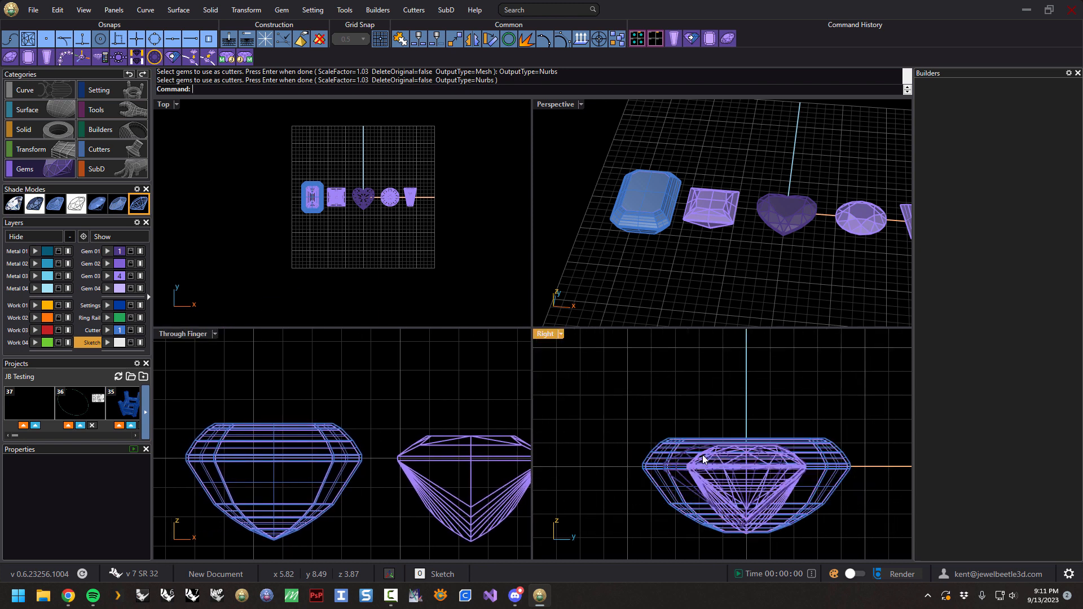
scroll(664, 458, "up", 1)
right_click_drag(664, 458, 652, 438)
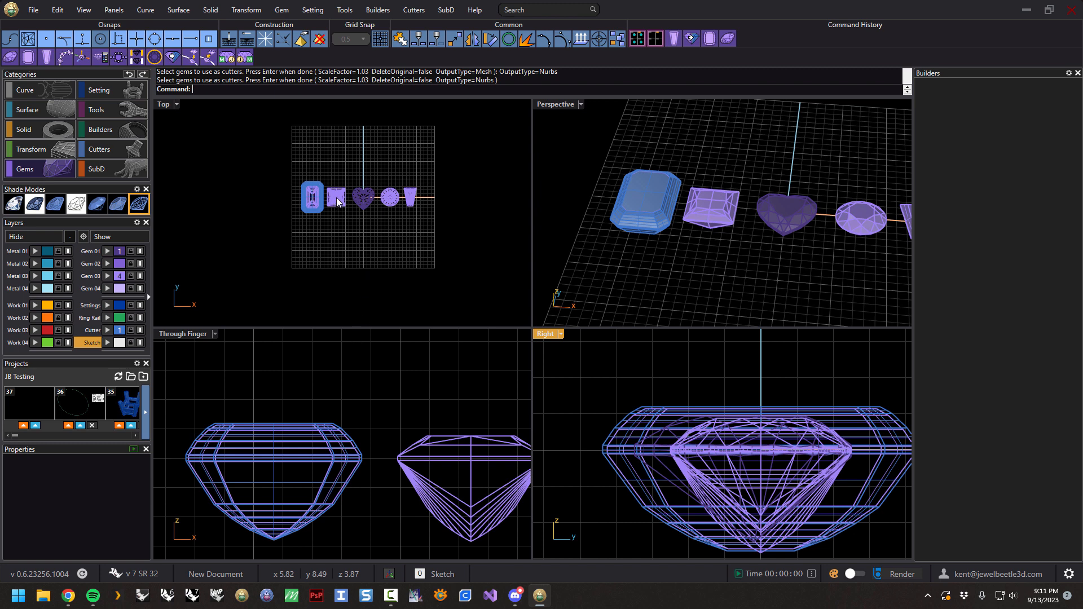
Step: Move the princess gem slightly along X, away from the emerald cutter and towards the heart gem
scroll(336, 199, "up", 4)
left_click(356, 205)
left_click_drag(376, 196, 381, 197)
left_click(375, 256)
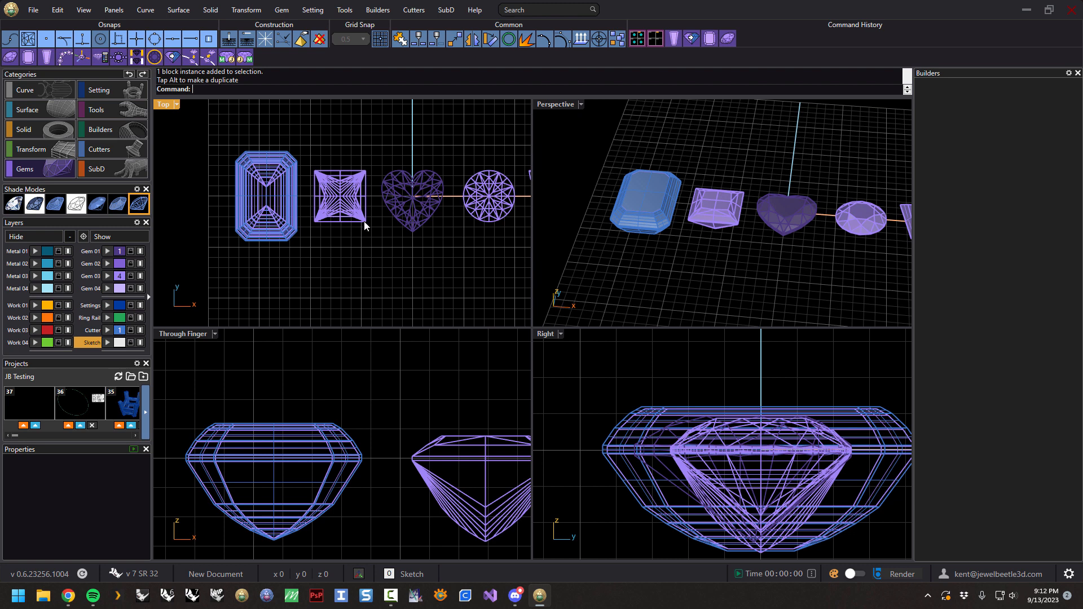
Step: Convert the princess, heart and round gems together to Mesh cutters with scale factor 1.03, keeping the originals
right_click_drag(360, 246, 340, 249)
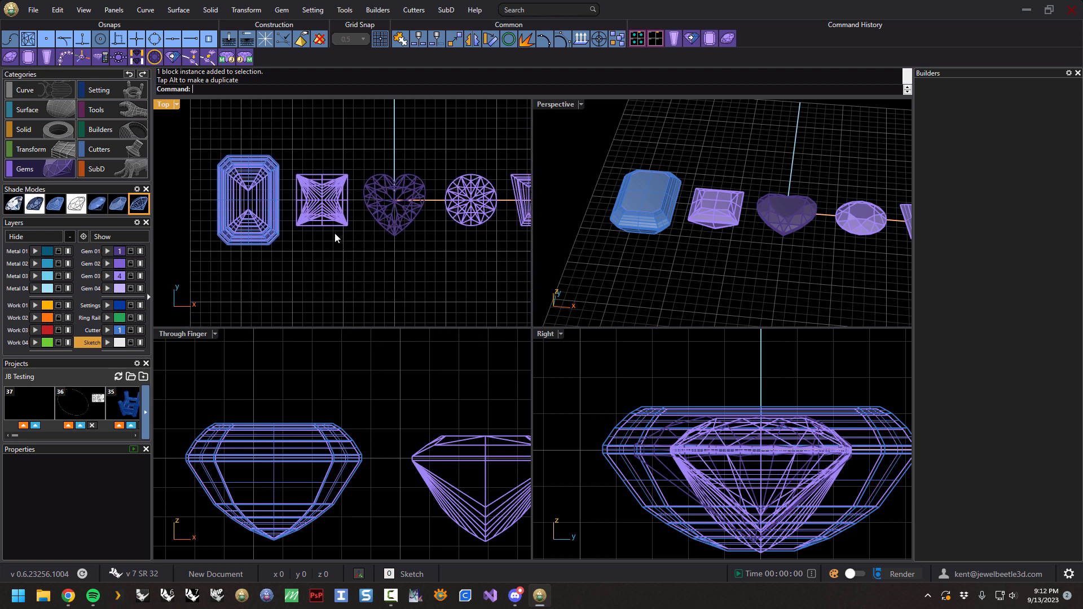
left_click(343, 225)
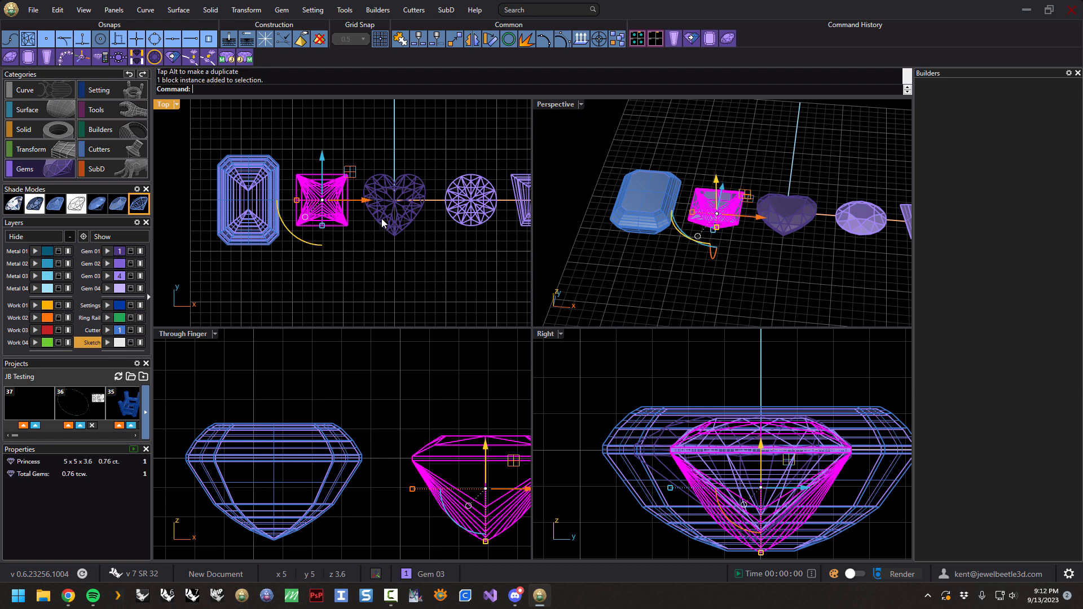
left_click(404, 219, "shift")
left_click(473, 222, "shift")
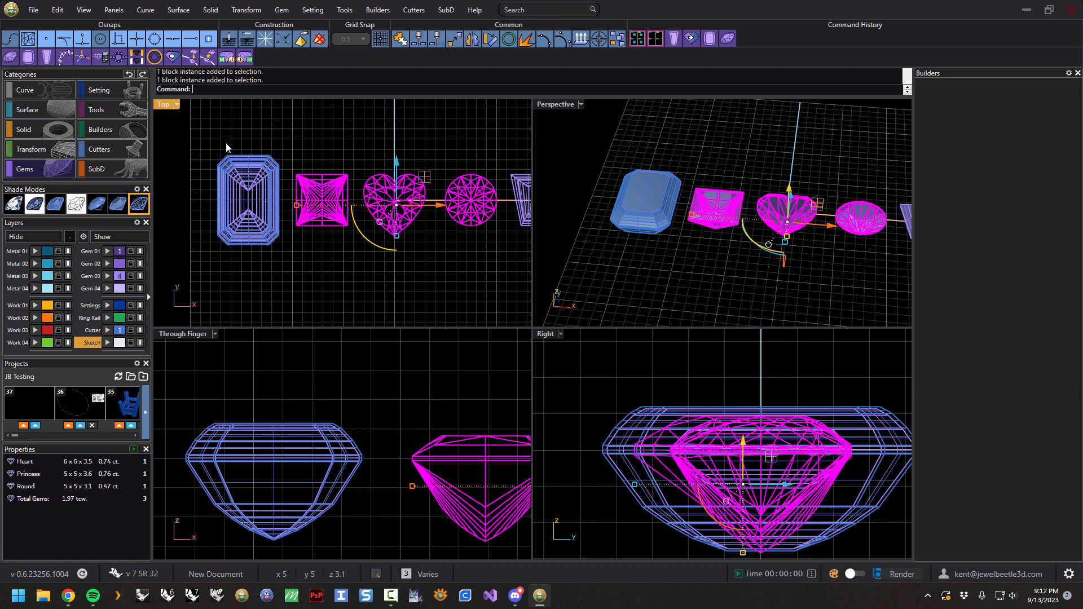
left_click(172, 57)
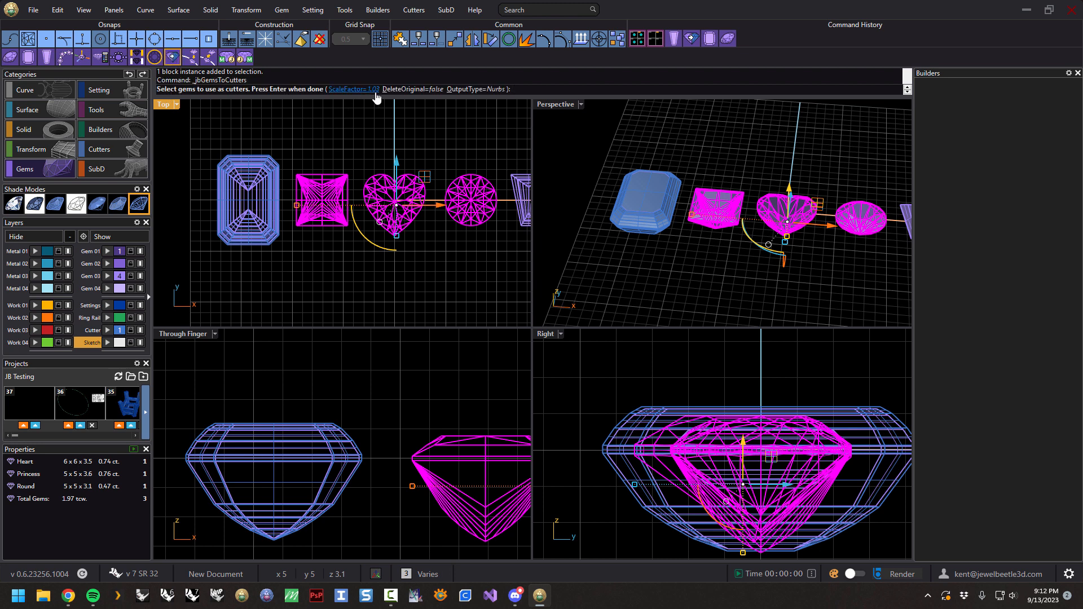
left_click(476, 90)
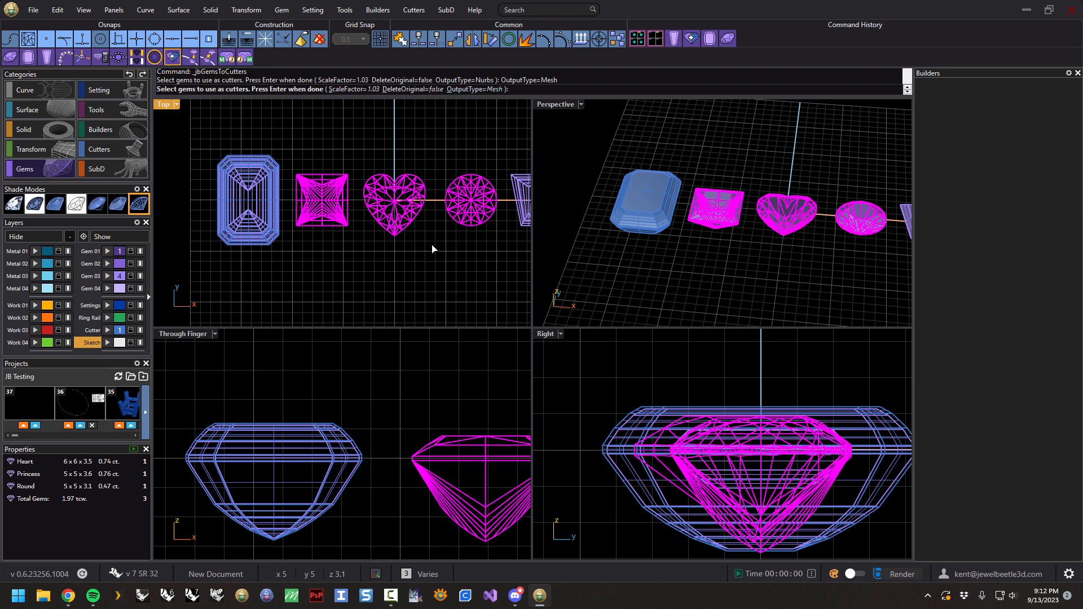
key("Return")
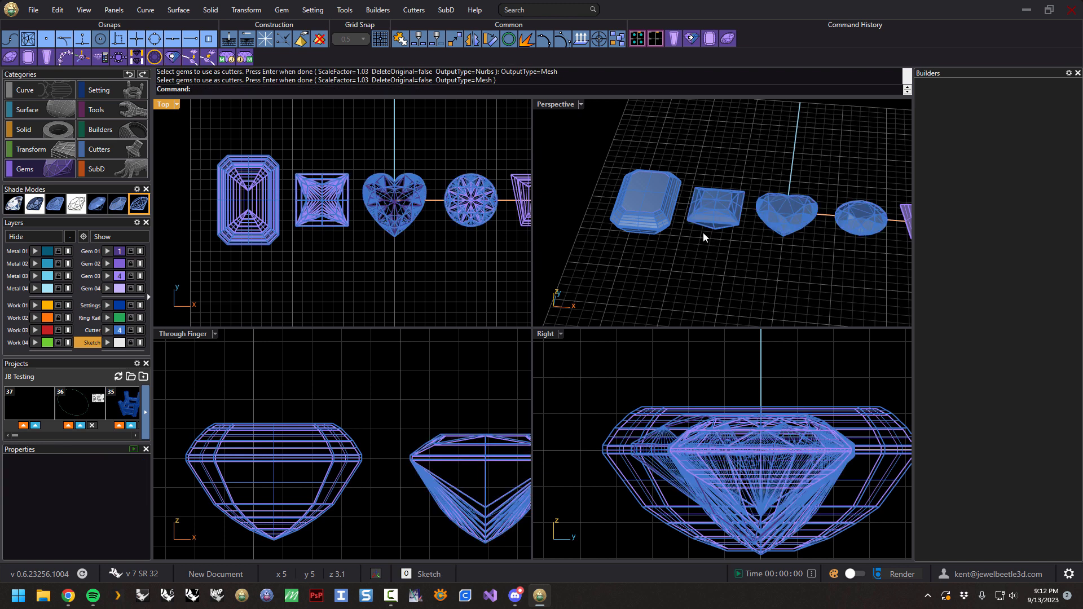
Step: Inspect the shape and facets of the new mesh cutters up close in the Perspective view
scroll(790, 220, "up", 8)
right_click_drag(785, 249, 746, 204)
scroll(684, 147, "up", 7)
scroll(666, 169, "down", 9)
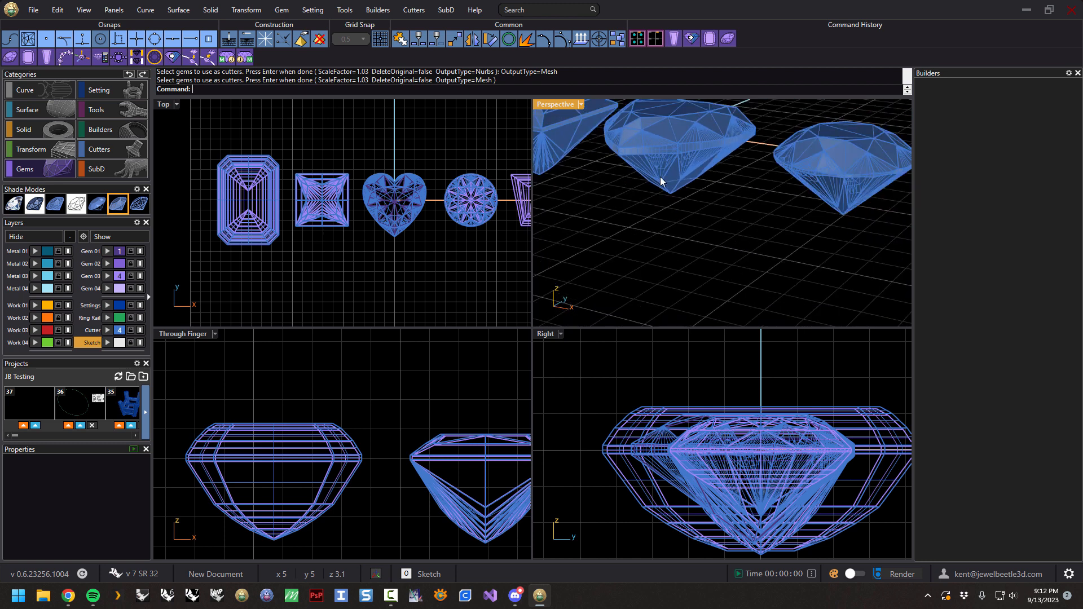
scroll(852, 176, "up", 2)
Step: Convert the tapered baguette gem into a Nurbs cutter with scale factor 1 and deletion of the original enabled
right_click_drag(502, 439, 273, 434)
mouse_move(478, 219)
right_mouse_down()
mouse_move(379, 217)
mouse_move(478, 226)
right_mouse_up()
left_click(478, 228)
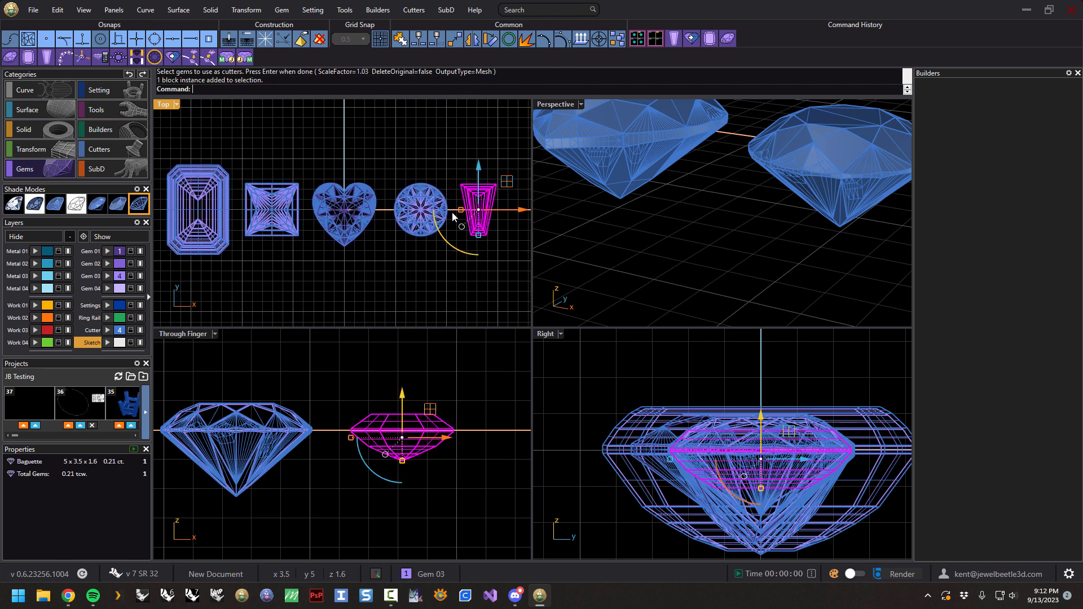
left_click(172, 57)
left_click(352, 89)
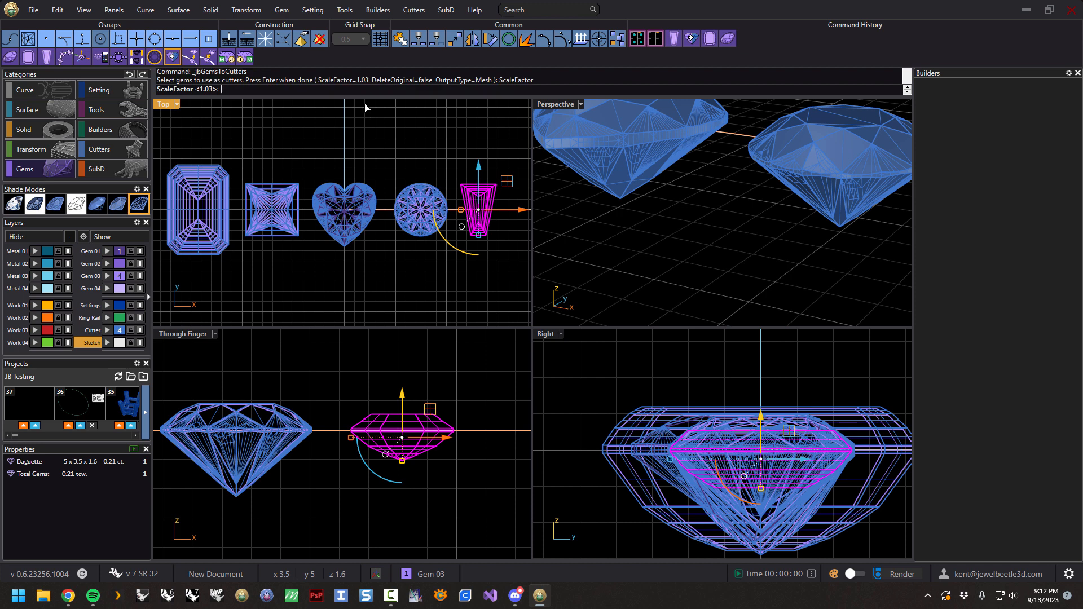
type("1")
key("Return")
left_click(481, 89)
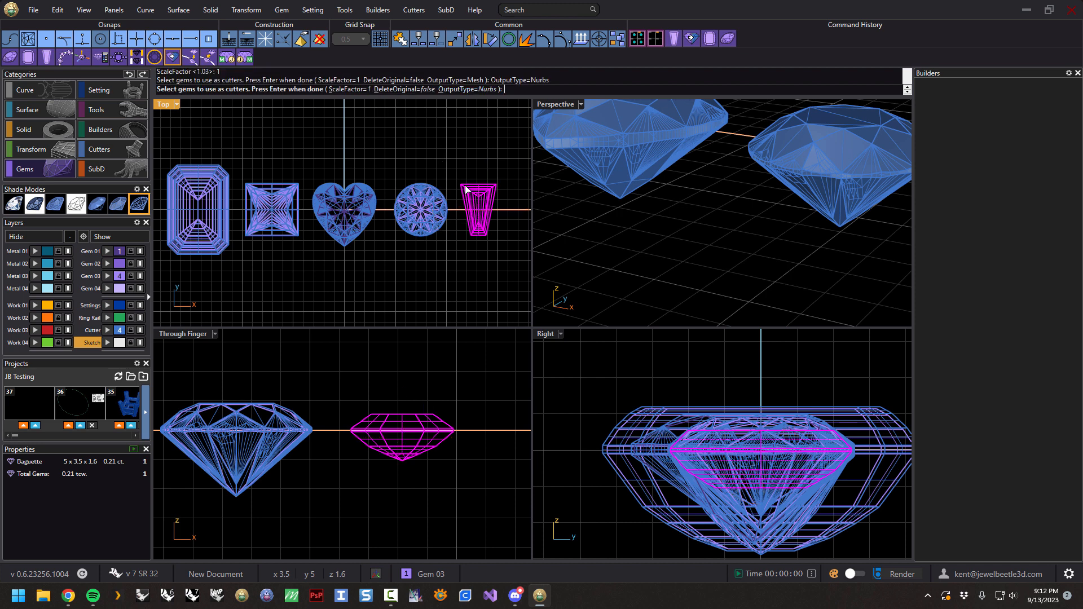
left_click(414, 89)
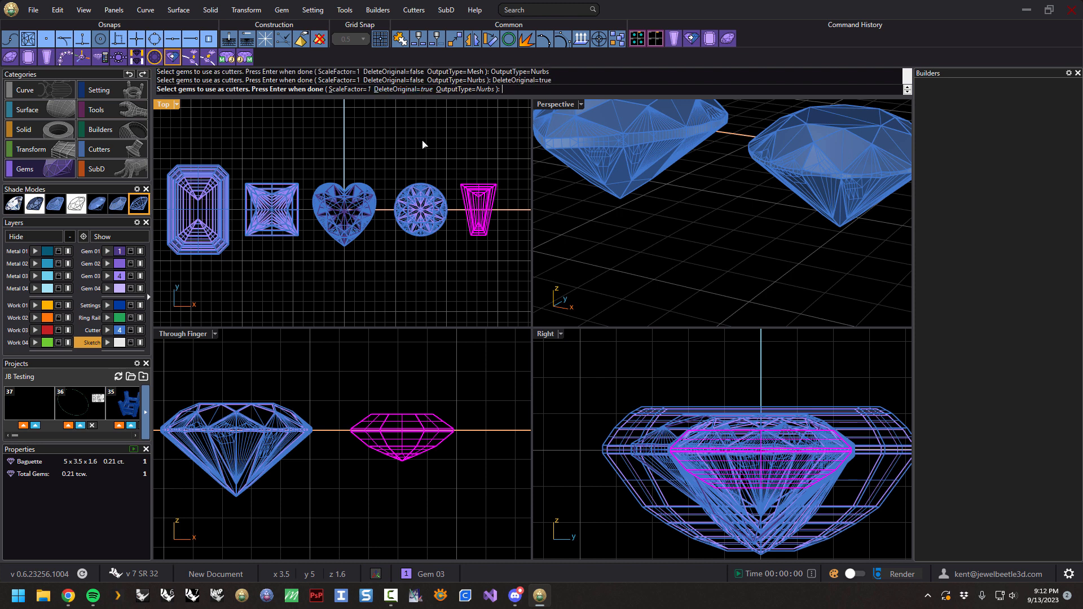
key("Return")
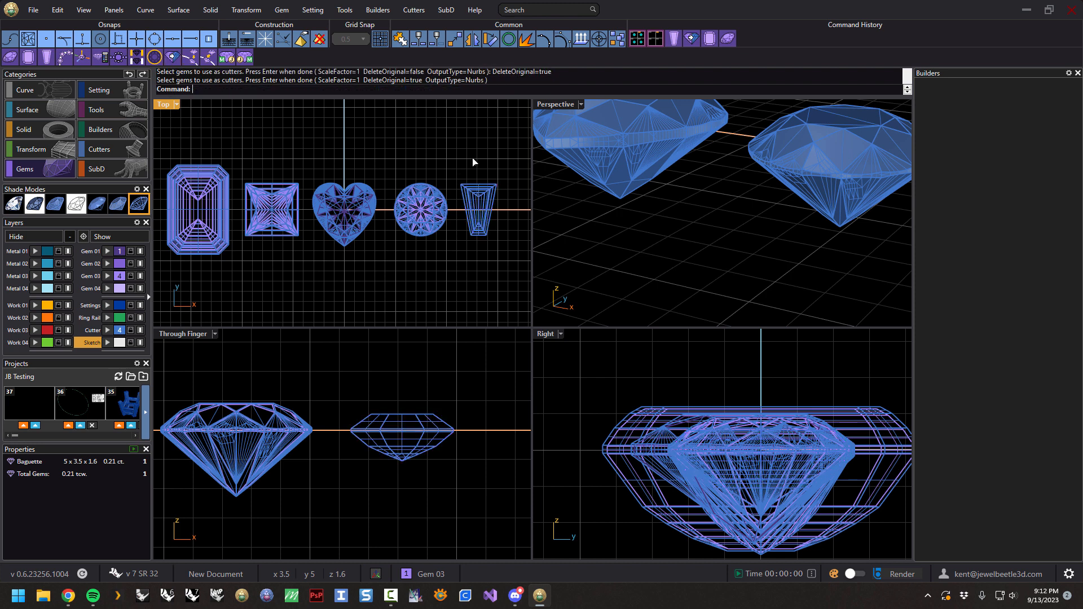
Step: Assign the baguette's new closed polysurface to the Gem 02 layer and view it alongside the other gems
left_click(488, 220)
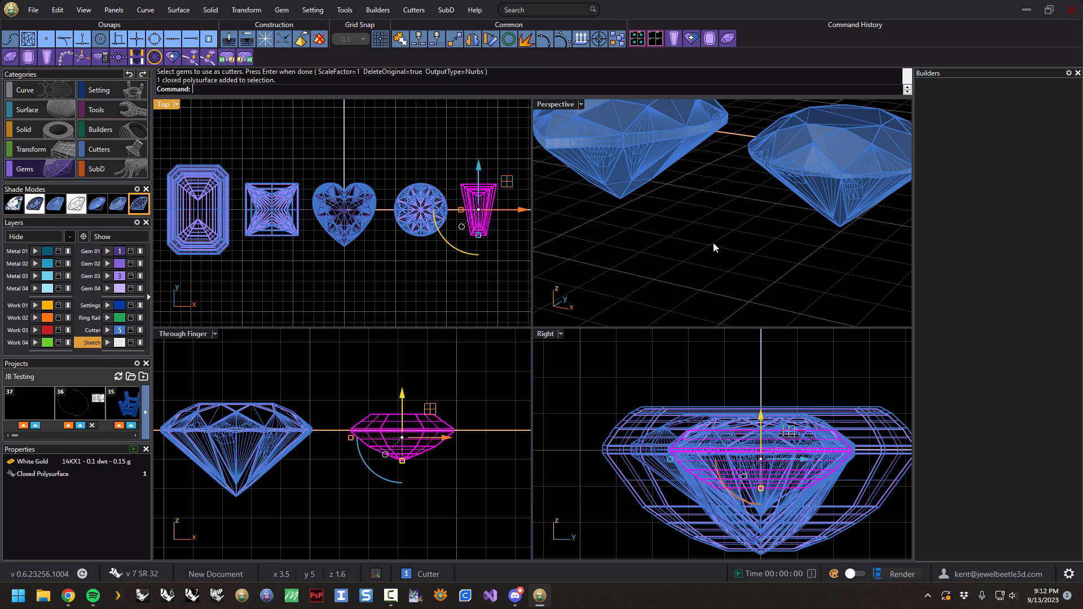
scroll(656, 210, "down", 10)
key("Escape")
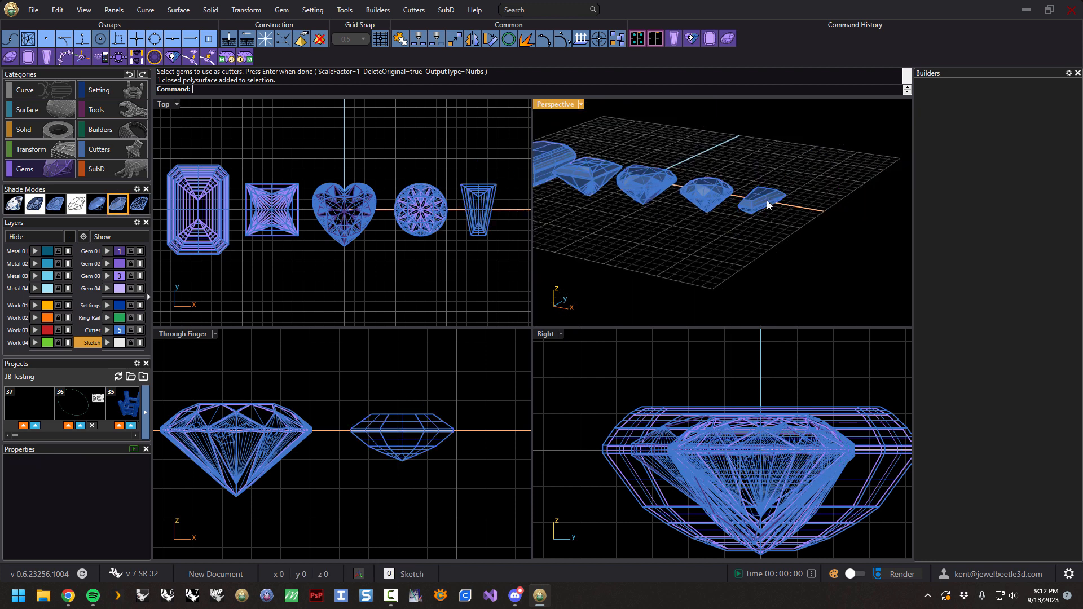
scroll(767, 200, "up", 6)
left_click(778, 226)
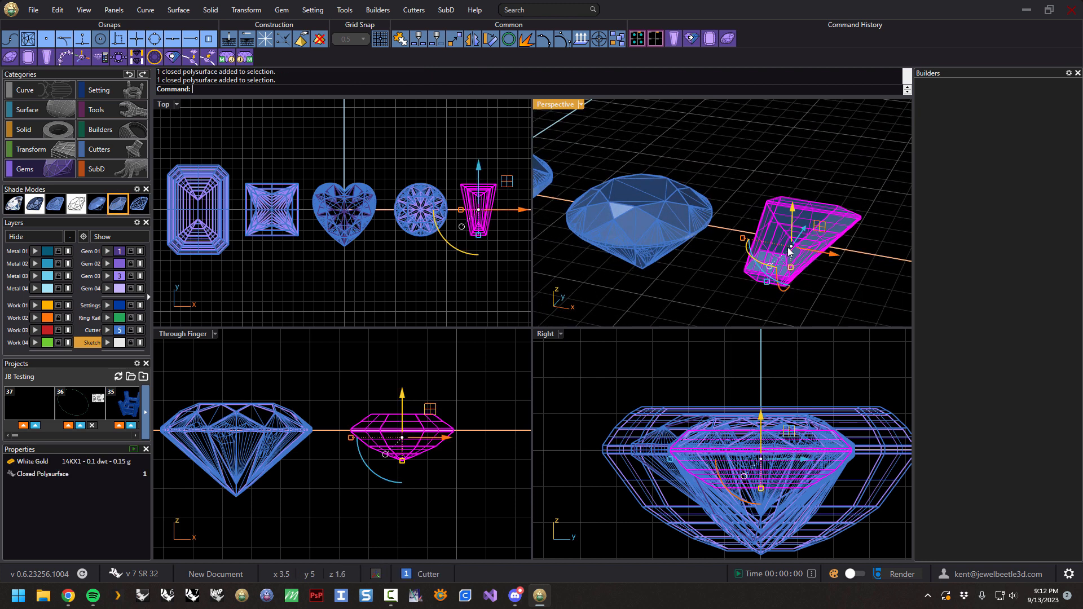
left_click(107, 263)
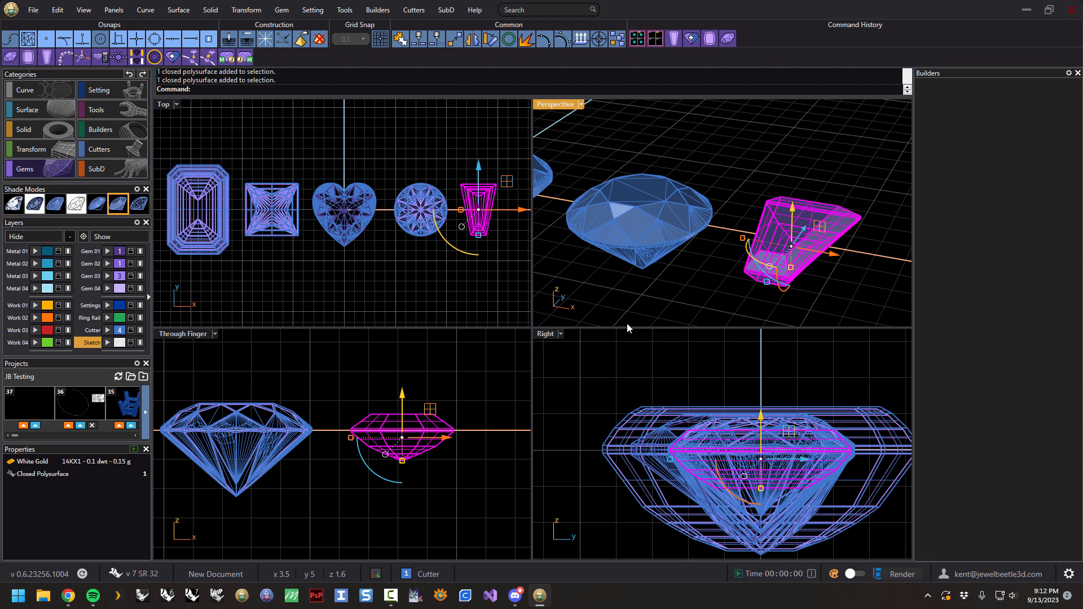
left_click(723, 283)
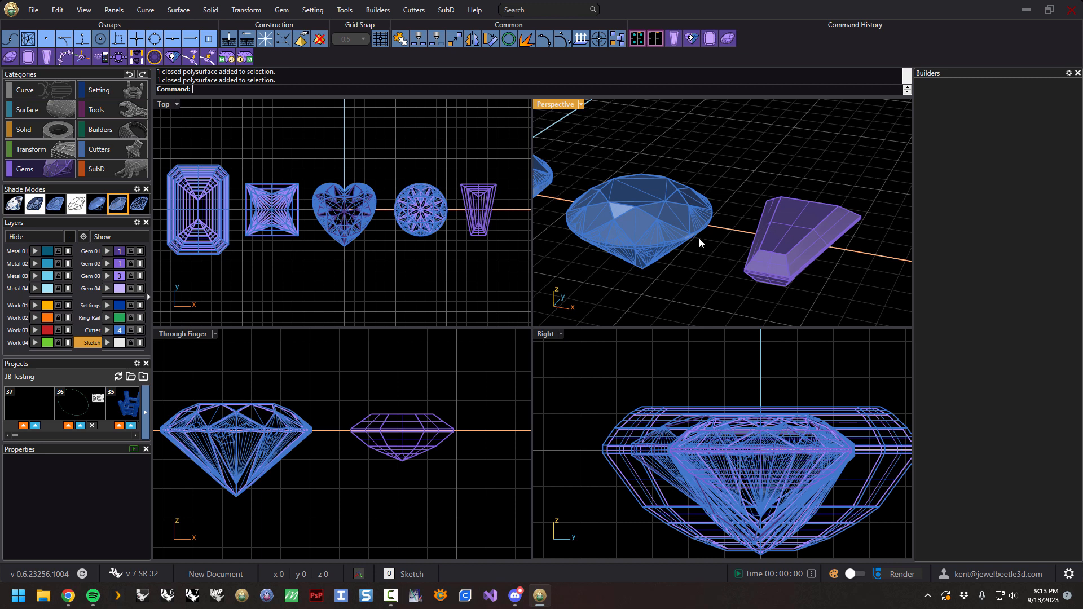
scroll(699, 238, "down", 5)
right_click_drag(661, 276, 715, 281)
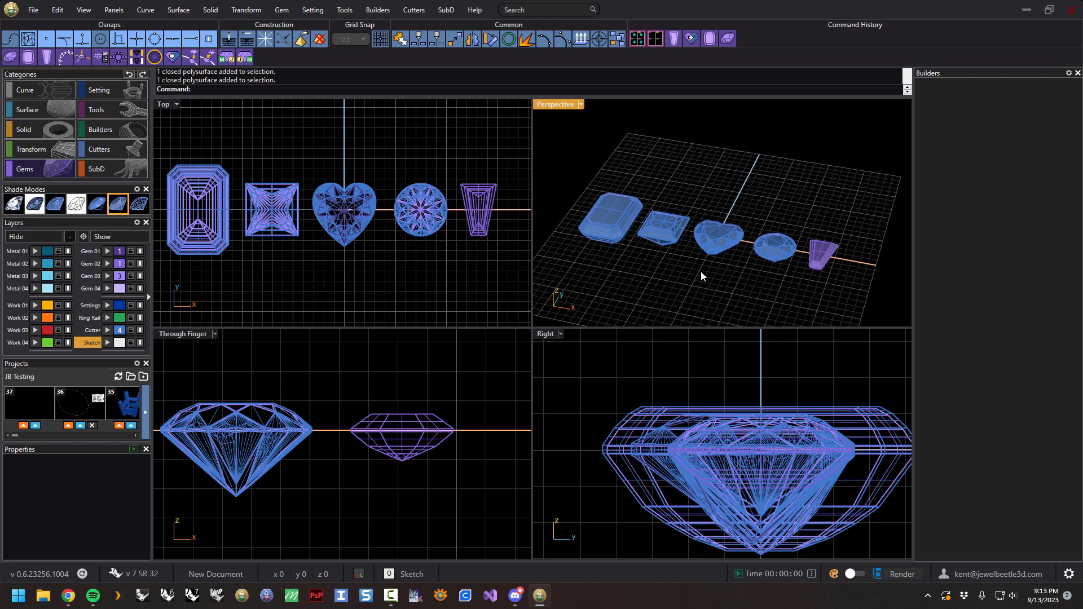